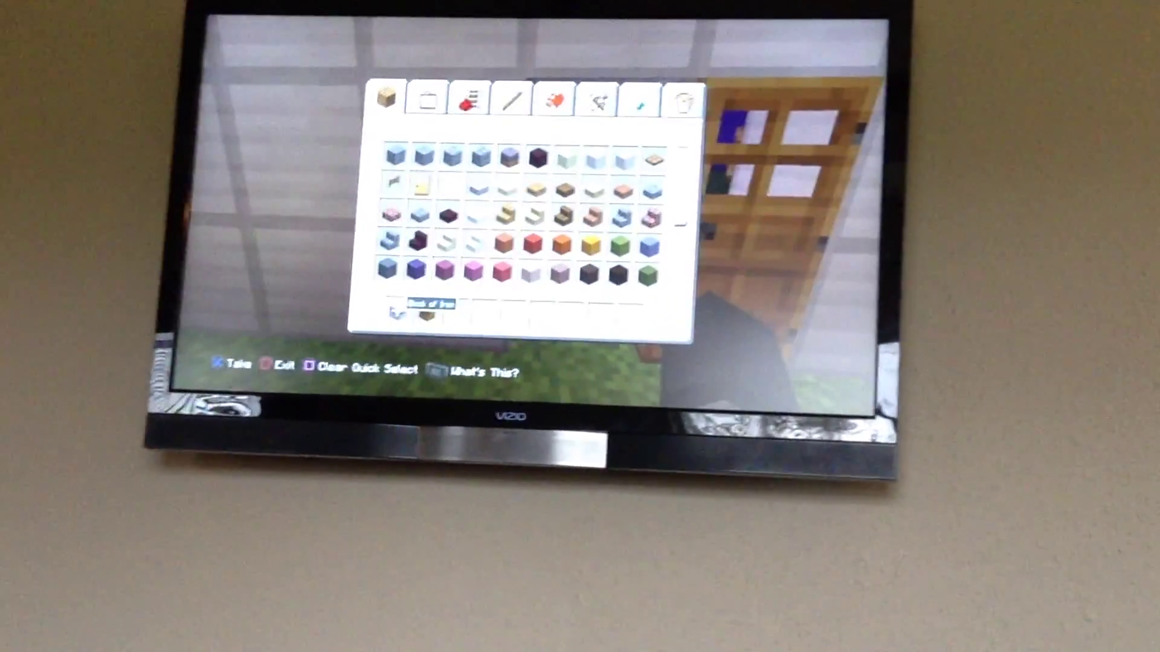
key("Down")
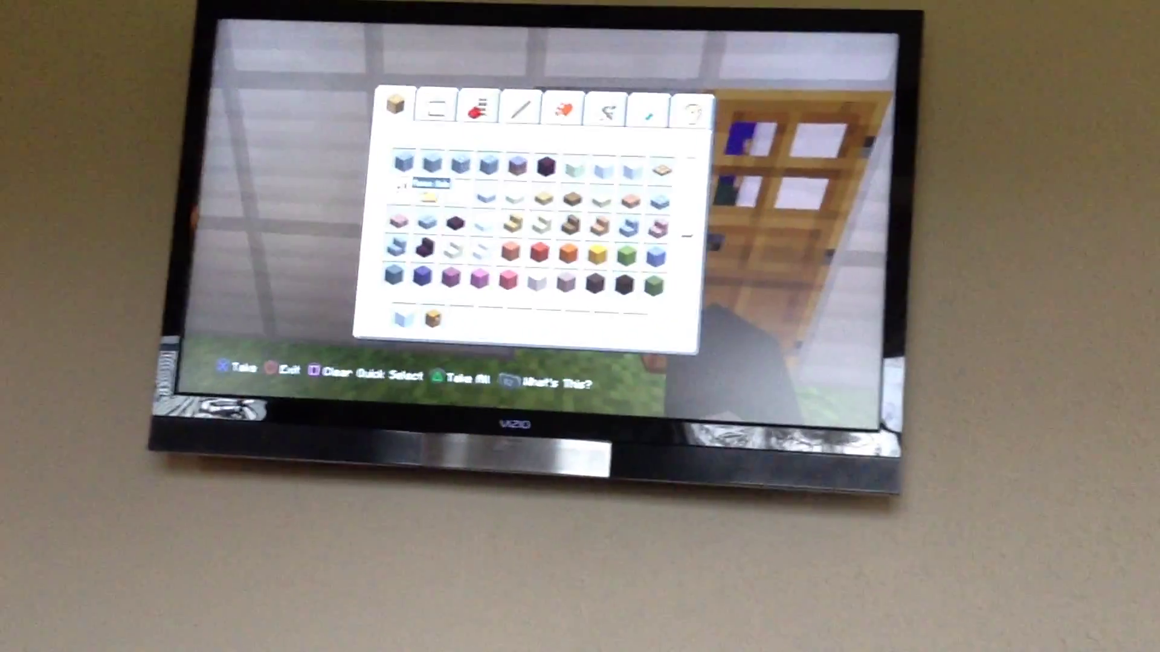
Step: Take a wooden door from the creative inventory into the hotbar beside the iron block and chest
key("Right")
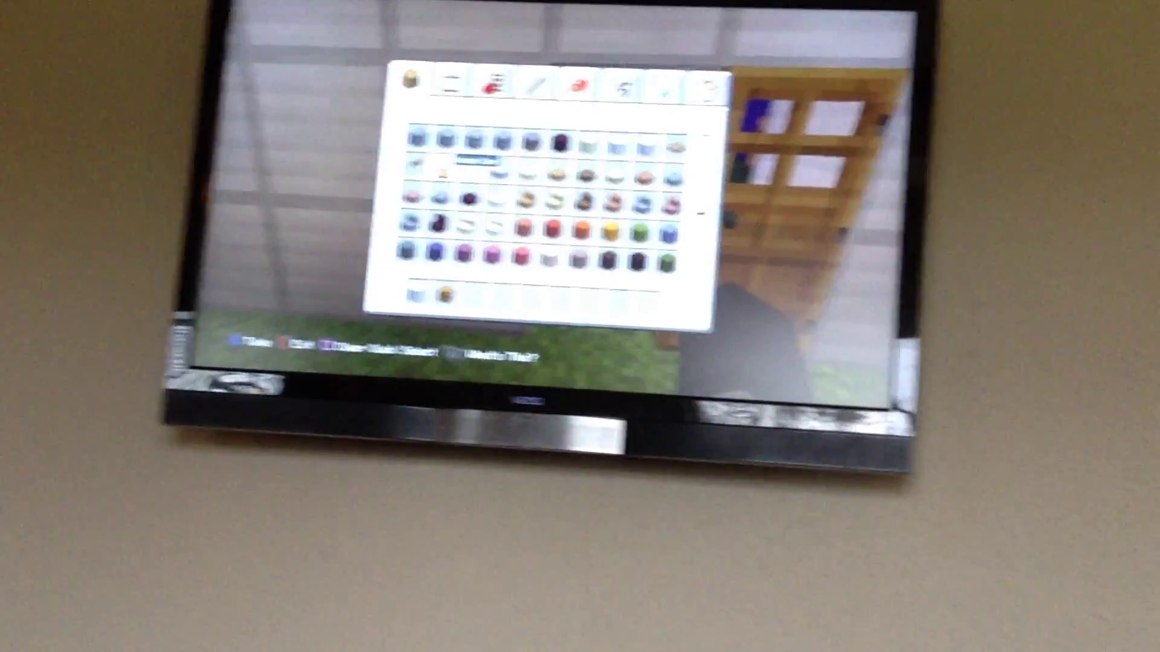
key("Return")
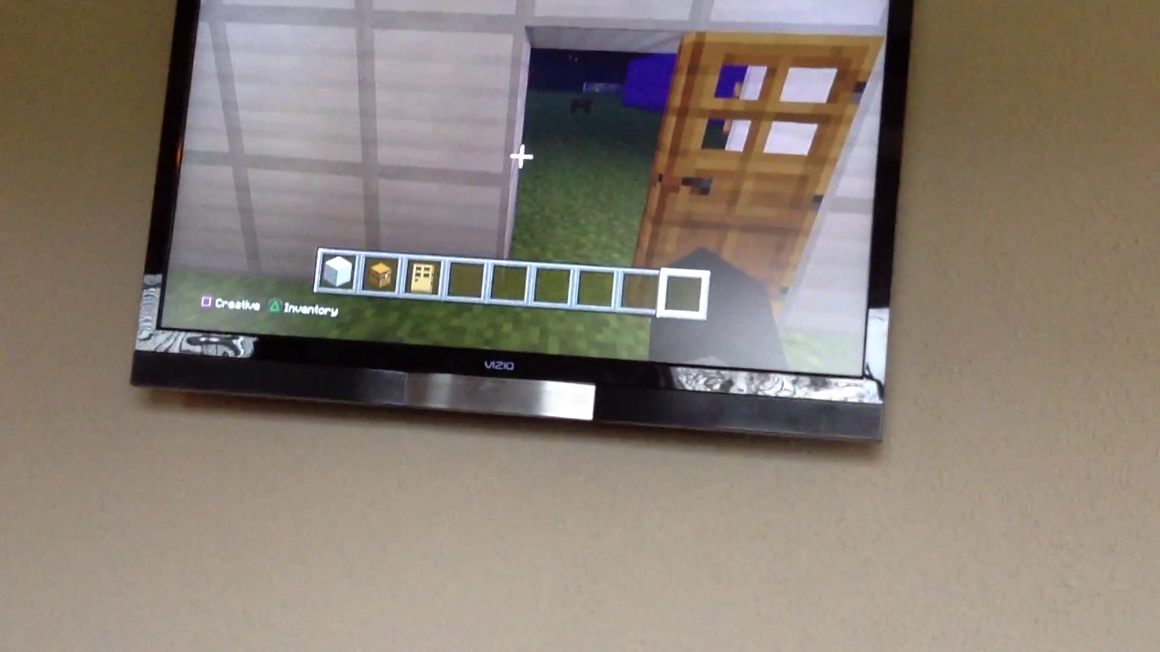
scroll(517, 138, "down", 1)
scroll(516, 138, "down", 1)
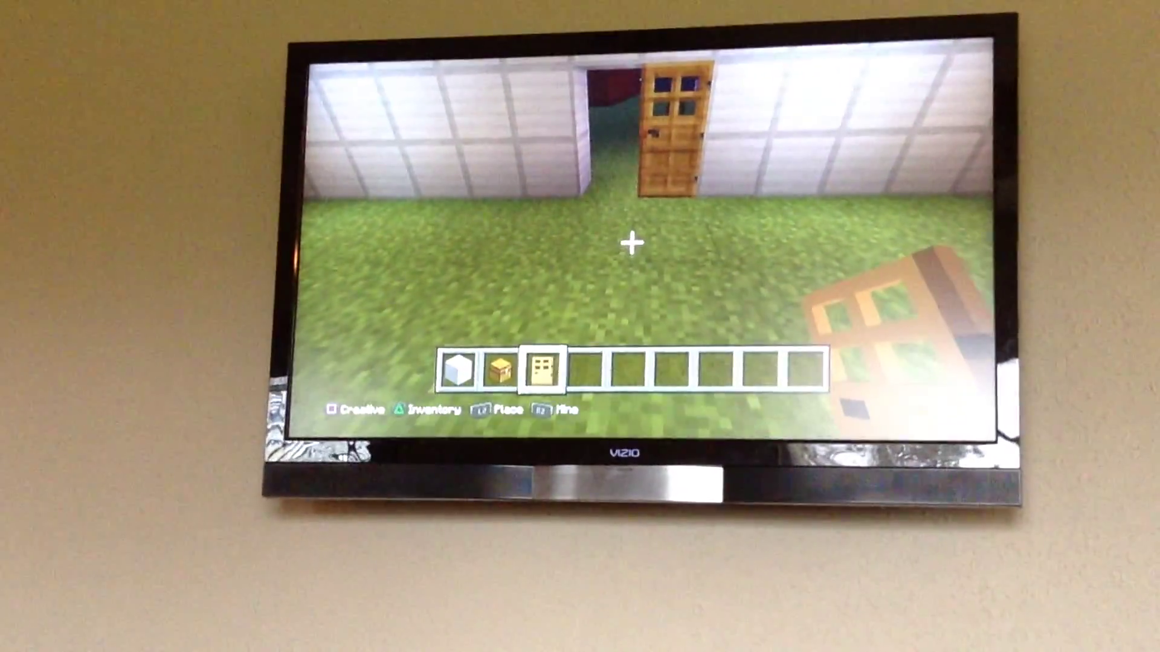
Step: Place a second wooden door beside the existing one in the white wall
key("w")
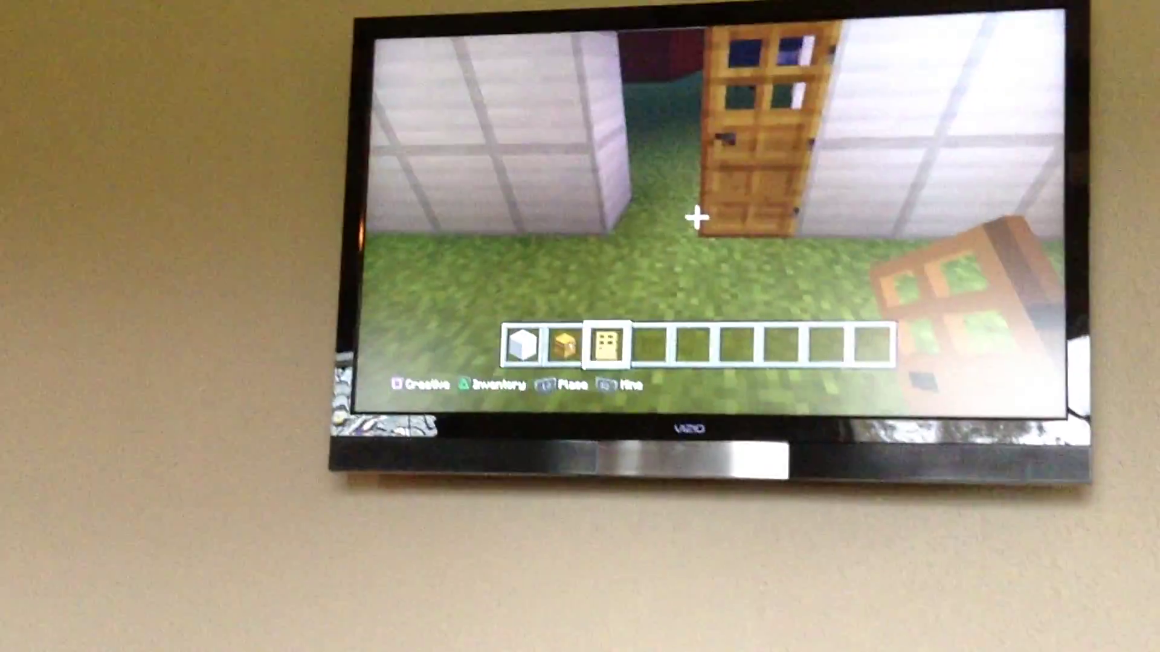
right_click(720, 188)
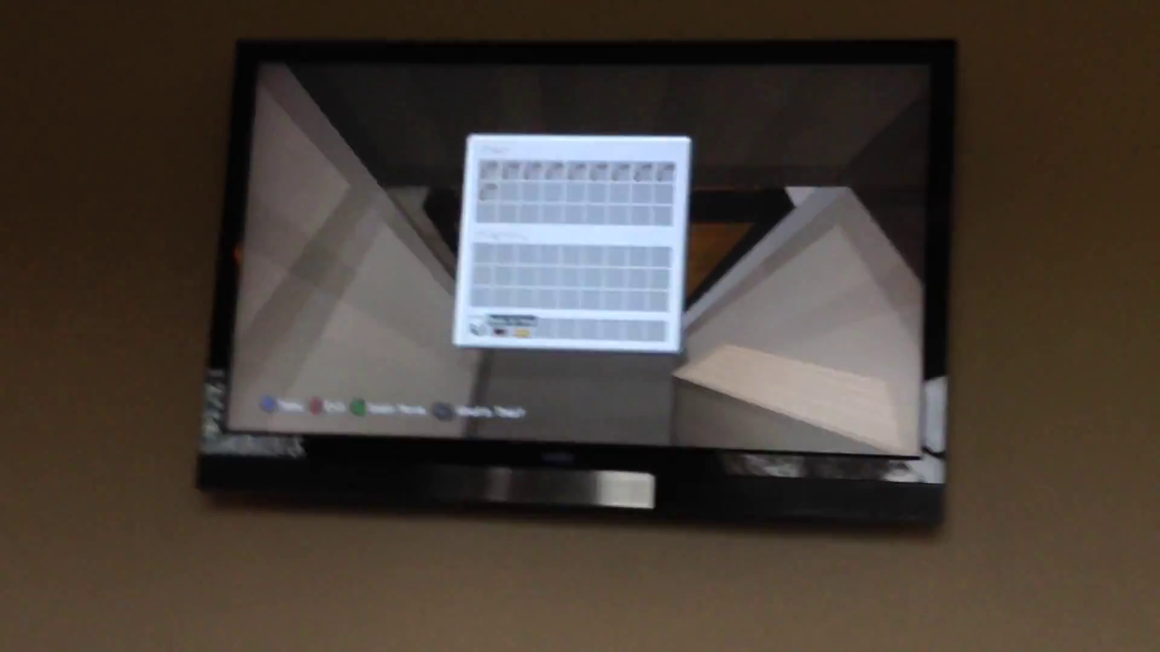
key("Escape")
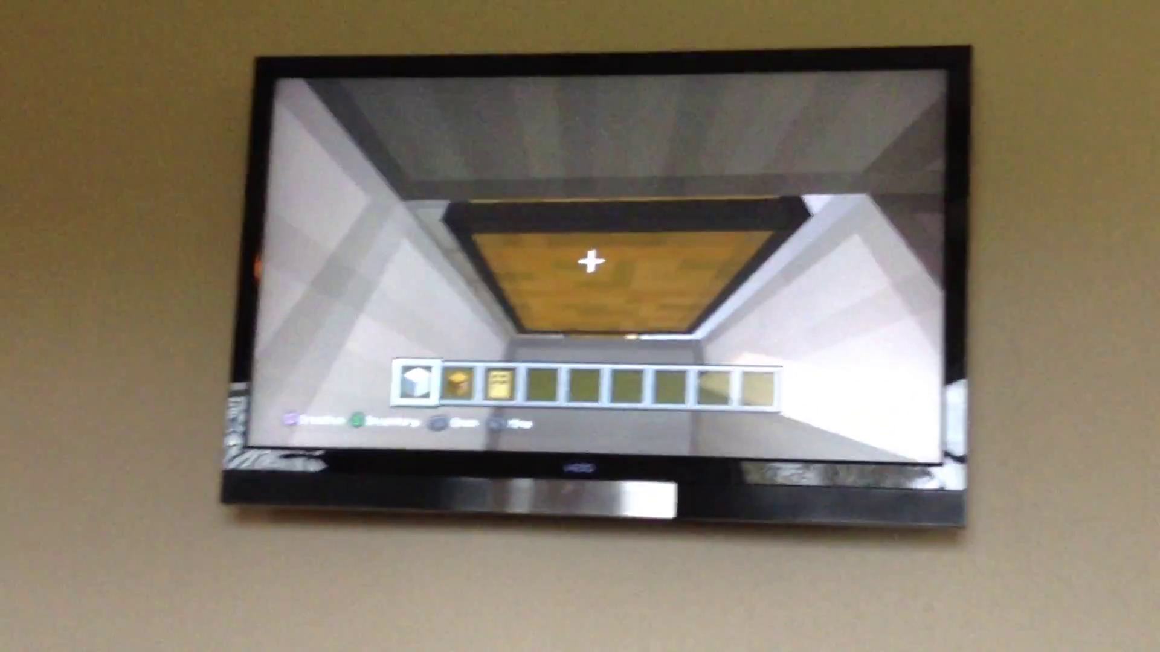